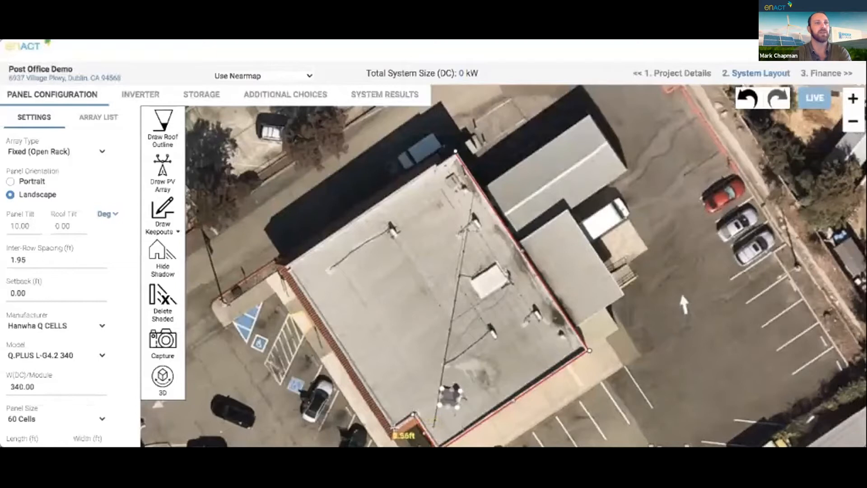
# Close the main building's roof outline as a flat roof, with an 18 ft roof height and a parapet height
pyautogui.click(288, 265)
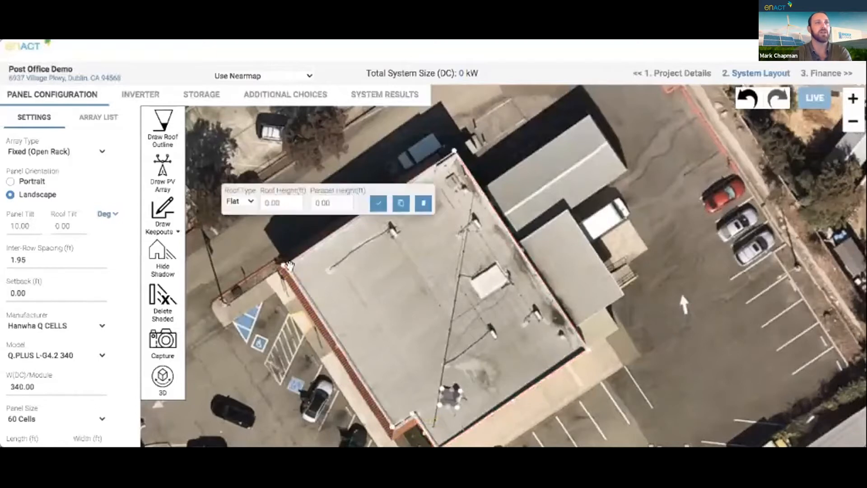
pyautogui.click(282, 200)
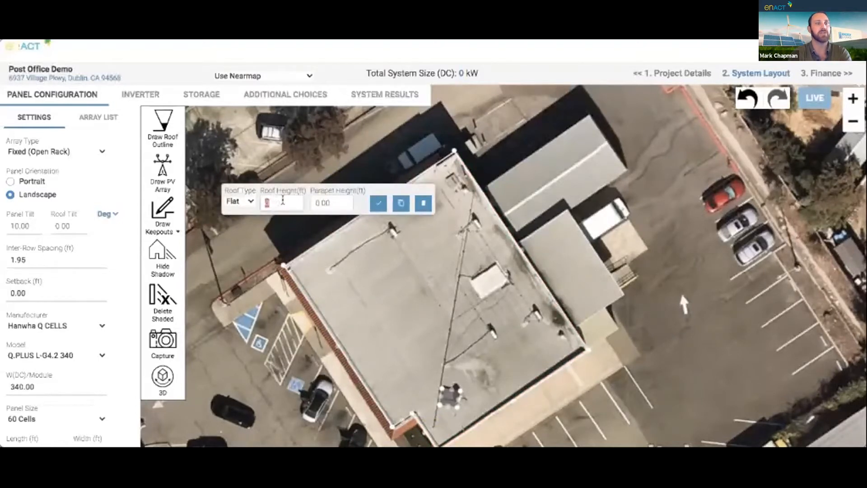
pyautogui.click(333, 207)
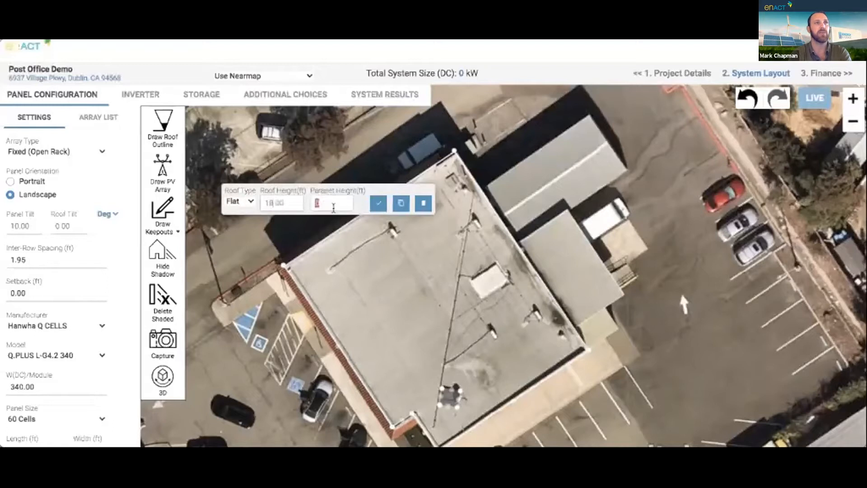
pyautogui.click(379, 203)
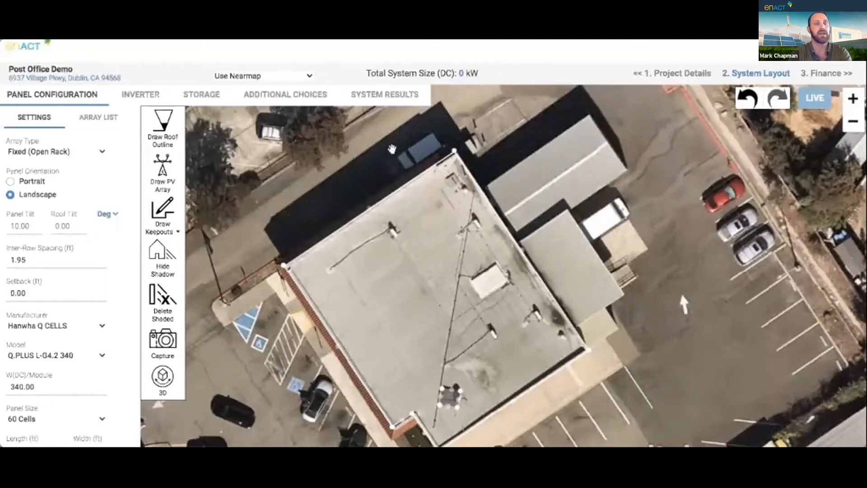
# Give the keepout over the small rooftop unit near the building's lower corner a 4 ft setback and a height
pyautogui.click(449, 397)
pyautogui.click(520, 363)
pyautogui.write('4')
pyautogui.click(557, 363)
pyautogui.click(474, 364)
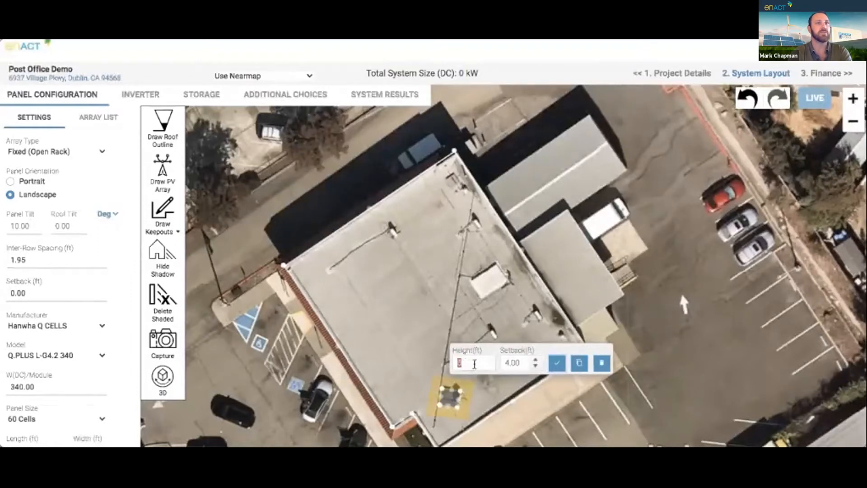
pyautogui.click(556, 364)
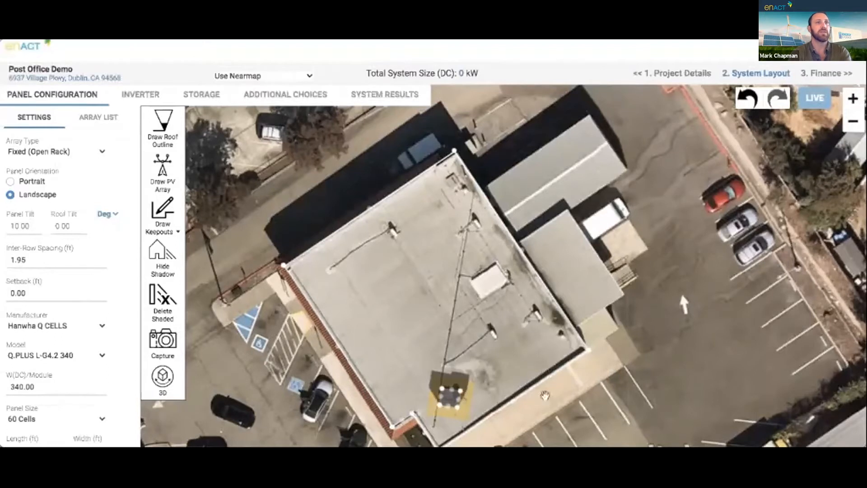
# Draw a freeform keepout around the four corners of the large rectangular rooftop unit
pyautogui.click(853, 99)
pyautogui.click(161, 226)
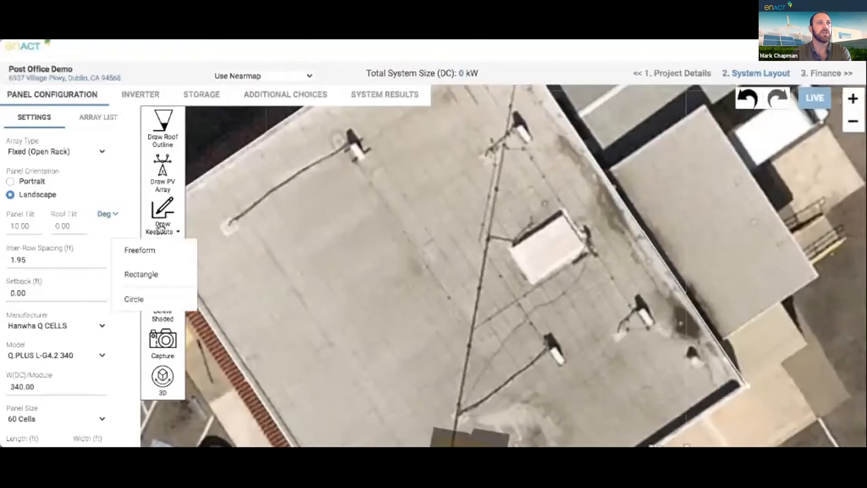
pyautogui.click(163, 254)
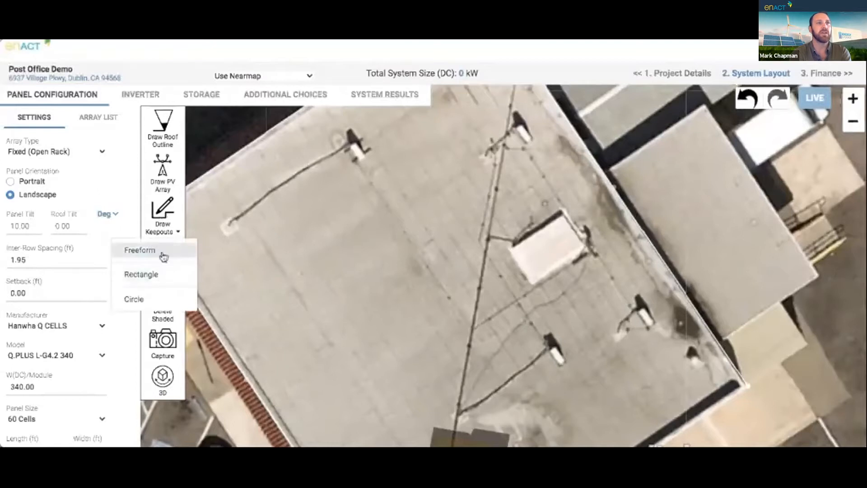
pyautogui.click(512, 247)
pyautogui.click(565, 215)
pyautogui.click(588, 247)
pyautogui.doubleClick(534, 283)
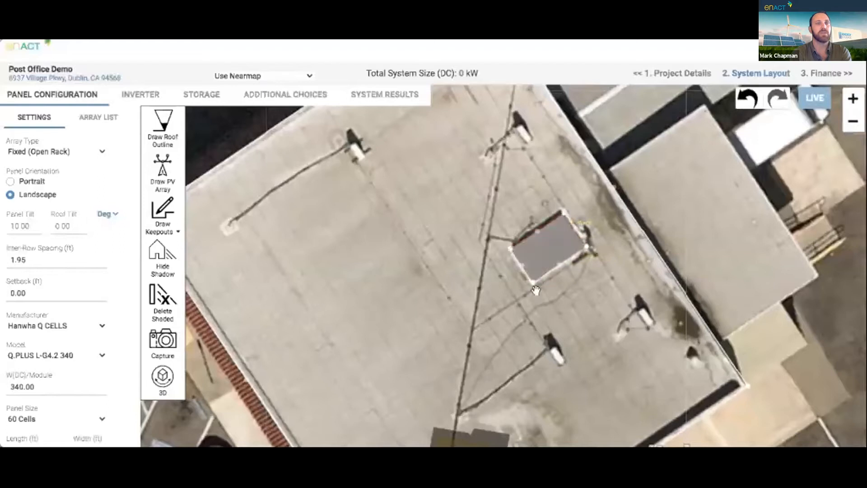
# Draw a narrow freeform keepout along the long diagonal pipe run across the main roof and give it a 3 ft setback
pyautogui.click(852, 122)
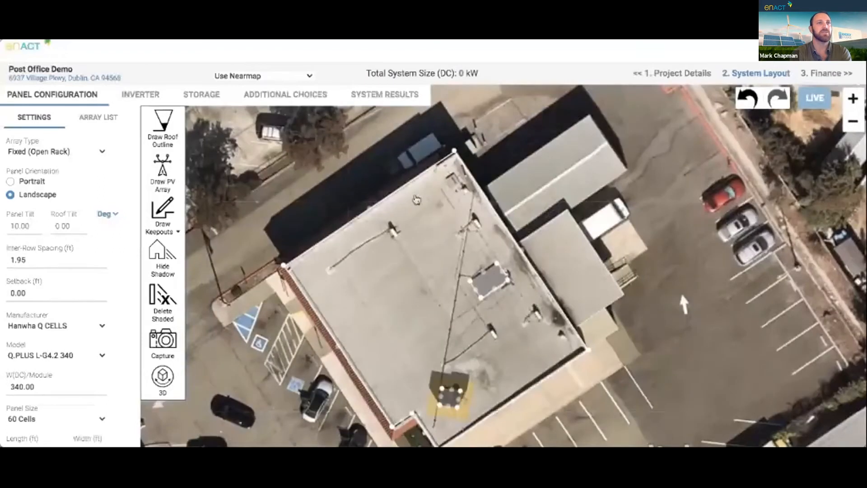
pyautogui.click(163, 219)
pyautogui.click(164, 247)
pyautogui.click(468, 186)
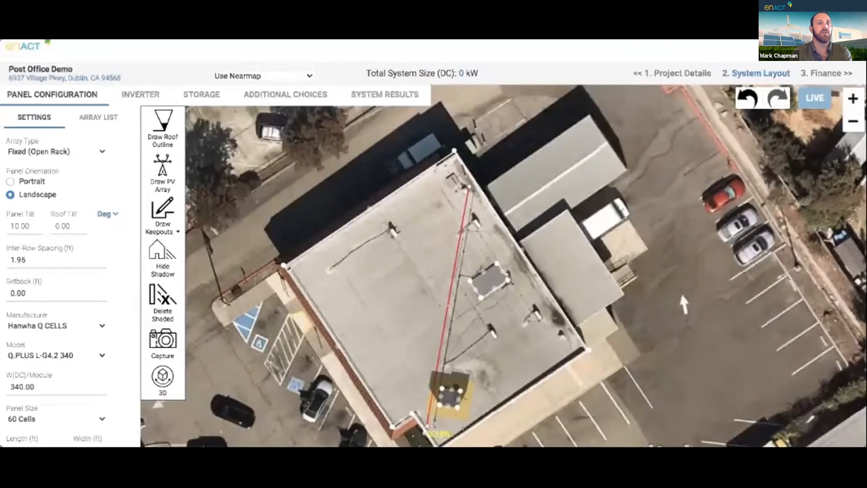
pyautogui.click(432, 427)
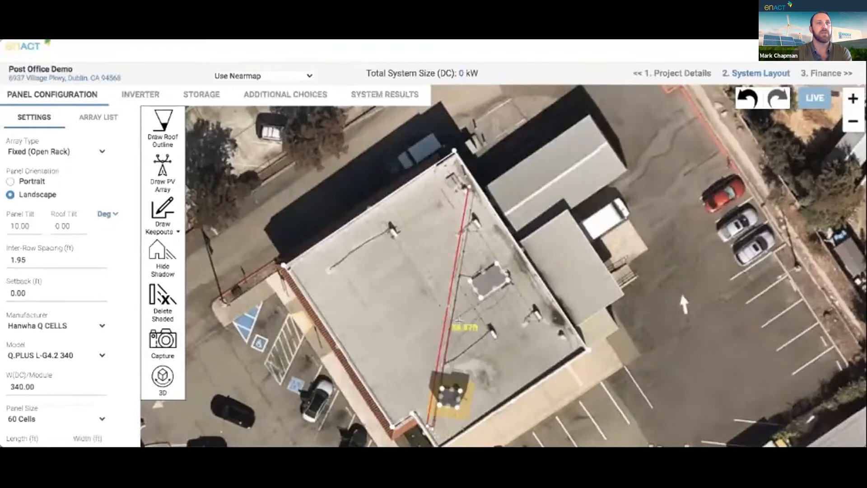
pyautogui.click(474, 190)
pyautogui.click(468, 221)
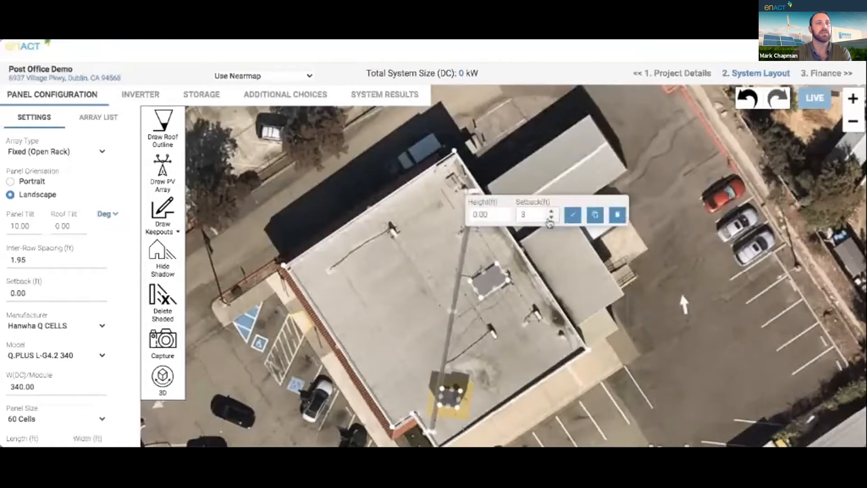
pyautogui.click(573, 215)
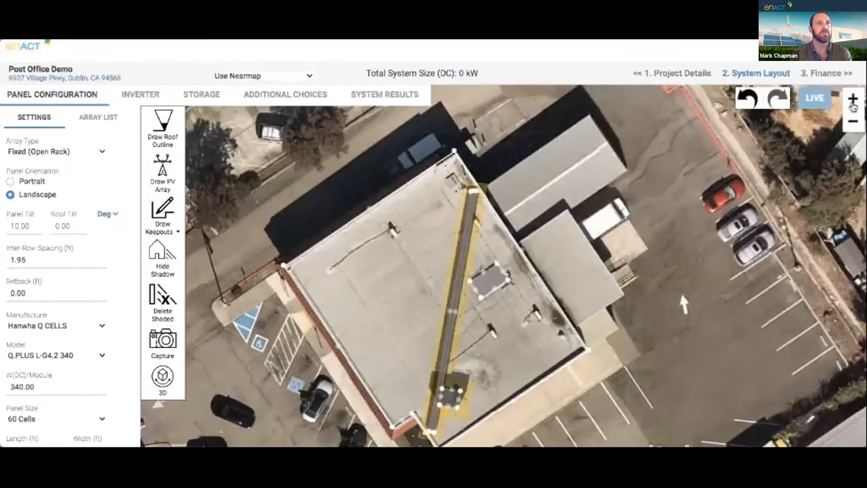
# Set the setback and height of the keepout over the large rectangular rooftop unit
pyautogui.click(493, 286)
pyautogui.click(560, 245)
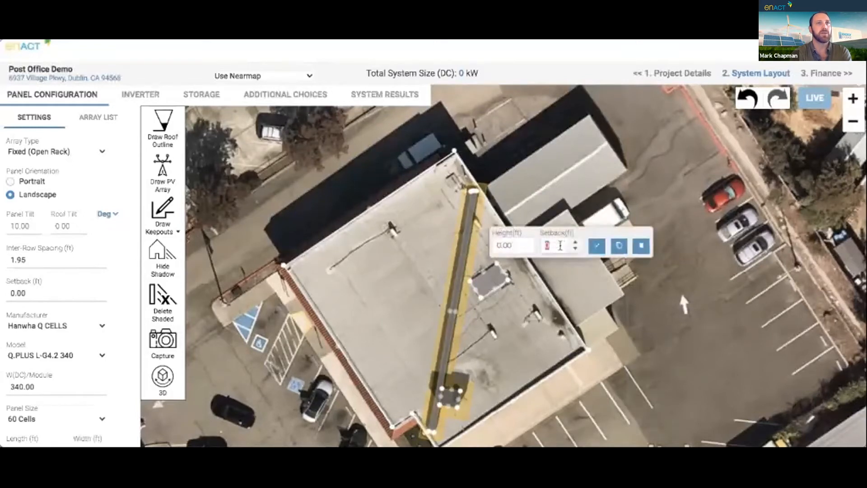
pyautogui.click(596, 245)
pyautogui.click(526, 245)
pyautogui.click(597, 246)
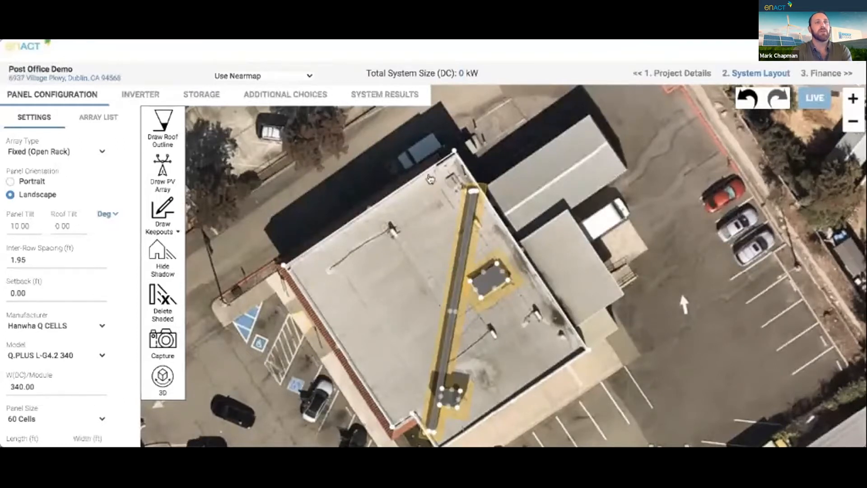
# Outline the roof of the flat annex adjoining the main building, closing the shape along the shared wall
pyautogui.click(852, 100)
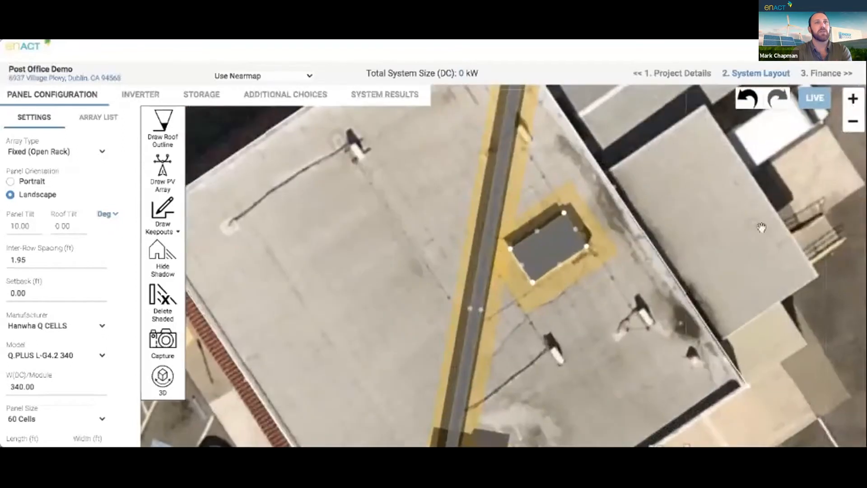
pyautogui.moveTo(760, 227); pyautogui.dragTo(710, 167)
pyautogui.moveTo(700, 323); pyautogui.dragTo(805, 219)
pyautogui.moveTo(439, 345); pyautogui.dragTo(444, 345)
pyautogui.moveTo(401, 372); pyautogui.dragTo(405, 376)
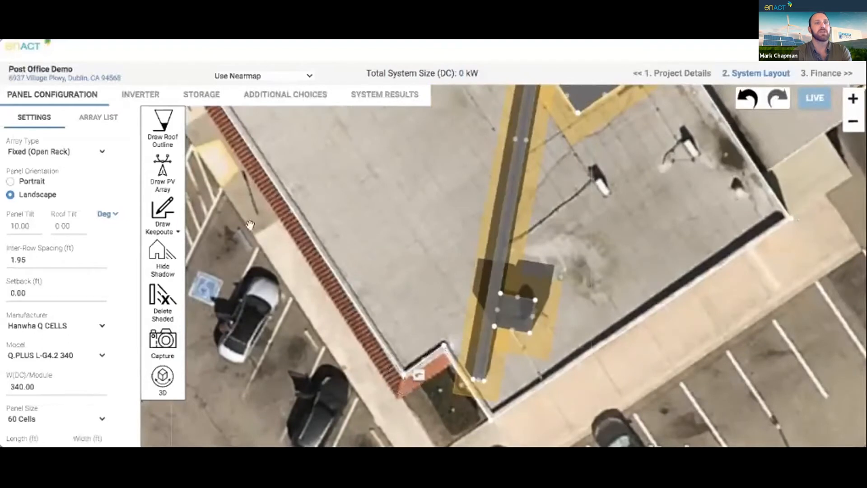
pyautogui.moveTo(252, 226); pyautogui.dragTo(367, 421)
pyautogui.moveTo(334, 191); pyautogui.dragTo(236, 318)
pyautogui.moveTo(543, 141); pyautogui.dragTo(545, 142)
pyautogui.moveTo(654, 139); pyautogui.dragTo(312, 125)
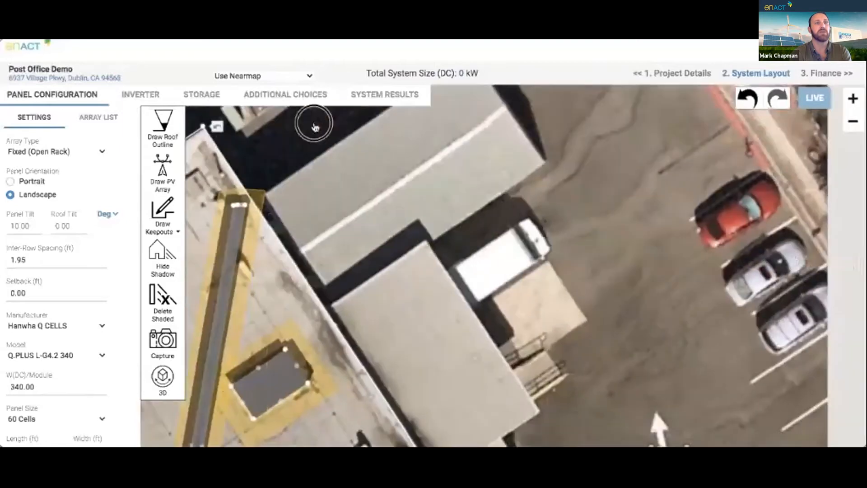
pyautogui.click(323, 309)
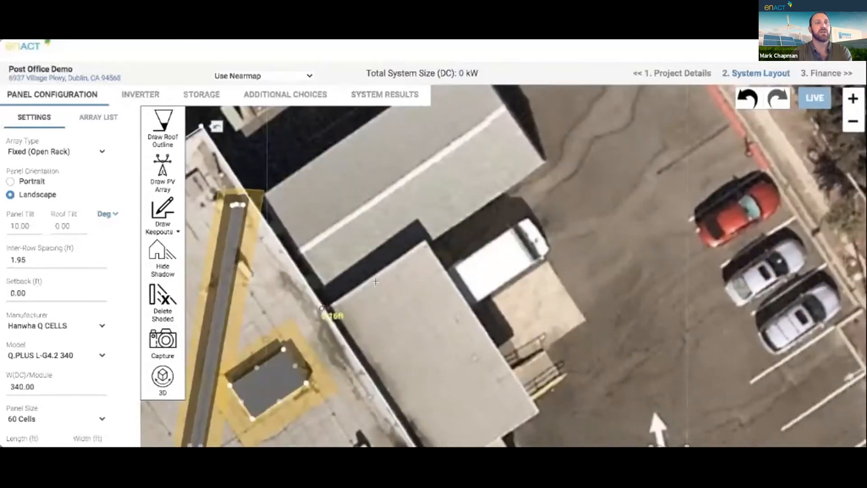
pyautogui.click(425, 243)
pyautogui.click(540, 411)
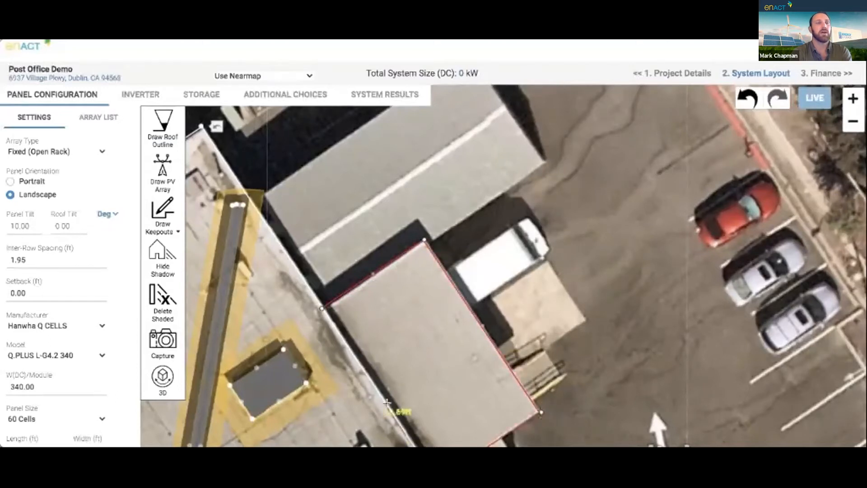
pyautogui.click(323, 310)
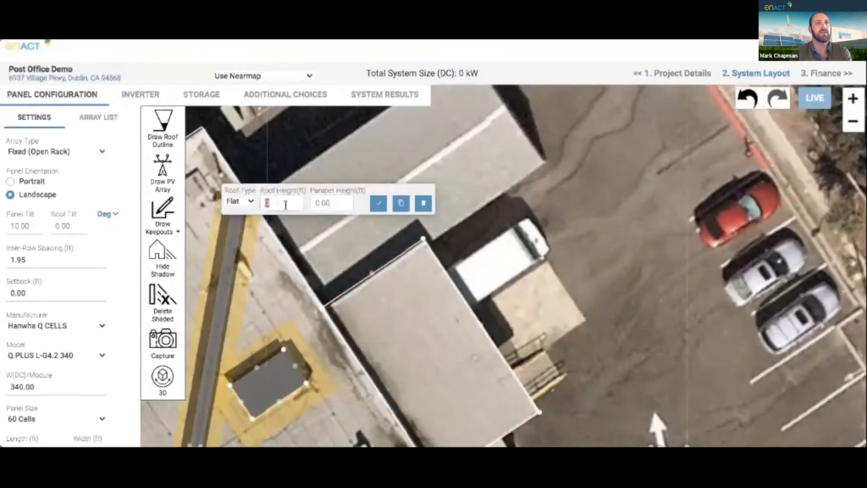
# Define the annex as a flat roof with a 15 ft roof height and apply its roof settings
pyautogui.write('15')
pyautogui.click(340, 203)
pyautogui.click(379, 204)
# Outline the gabled building's roof slope nearest the flat annex, from the ridge line down to the eave
pyautogui.moveTo(501, 180); pyautogui.dragTo(529, 253)
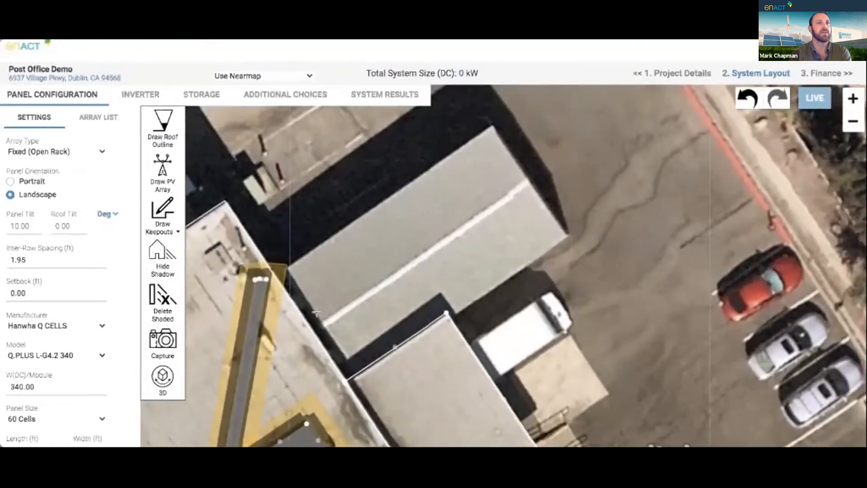
pyautogui.click(310, 330)
pyautogui.click(528, 180)
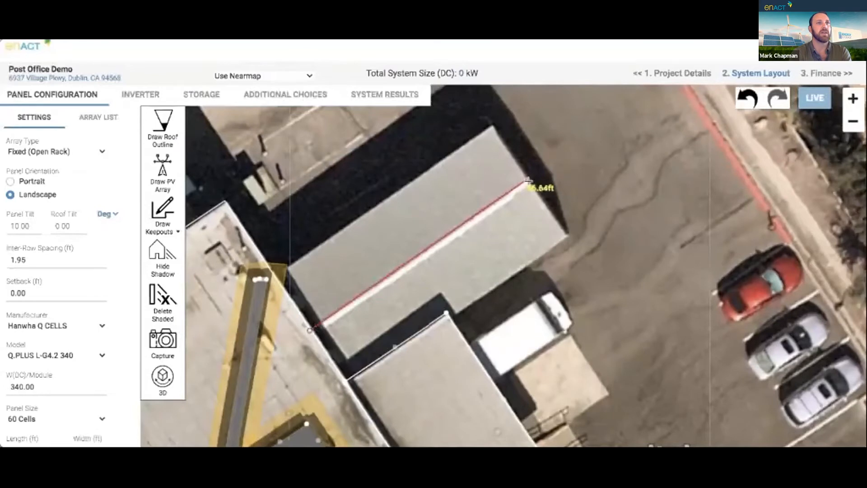
pyautogui.click(572, 232)
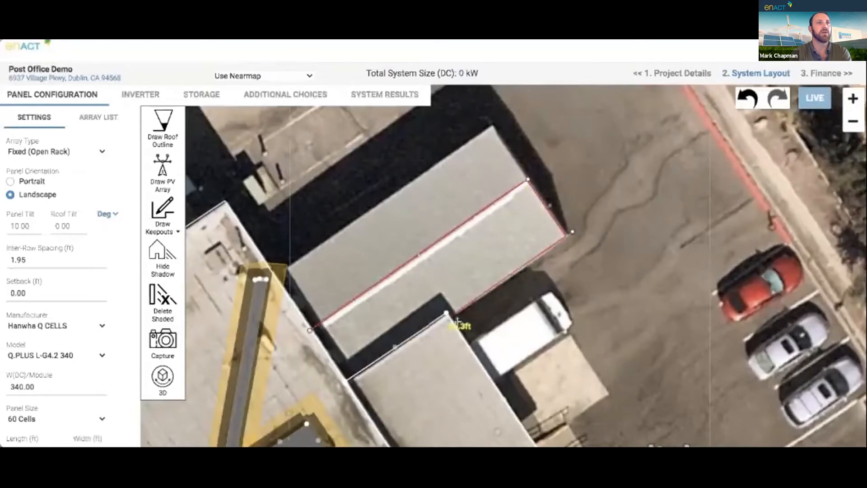
pyautogui.click(446, 314)
pyautogui.click(345, 380)
pyautogui.click(311, 332)
# Define the slope nearest the annex as a tilted roof with a 21 degree tilt and a 12 ft height
pyautogui.click(249, 204)
pyautogui.click(235, 215)
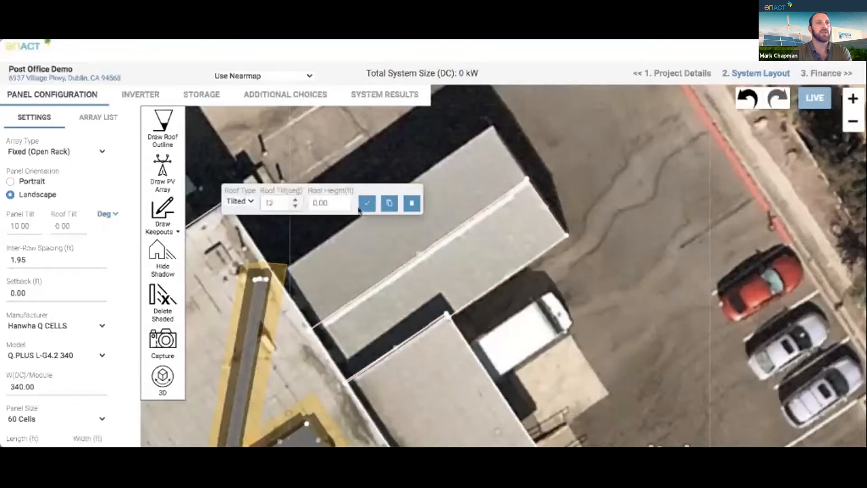
pyautogui.moveTo(273, 207); pyautogui.dragTo(266, 205)
pyautogui.write('21')
pyautogui.moveTo(326, 204); pyautogui.dragTo(315, 203)
pyautogui.write('12')
pyautogui.click(367, 203)
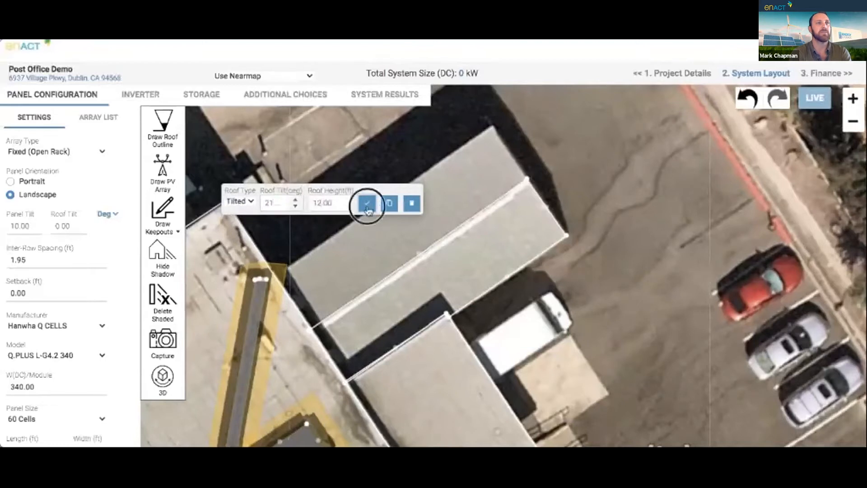
# Outline the gabled building's opposite roof slope, from the shared ridge line out to the far eave
pyautogui.click(311, 328)
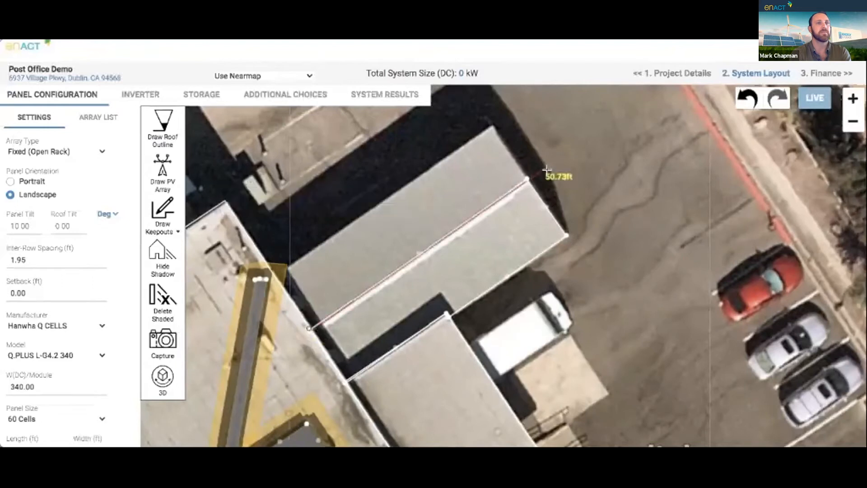
pyautogui.click(526, 179)
pyautogui.click(492, 126)
pyautogui.click(281, 273)
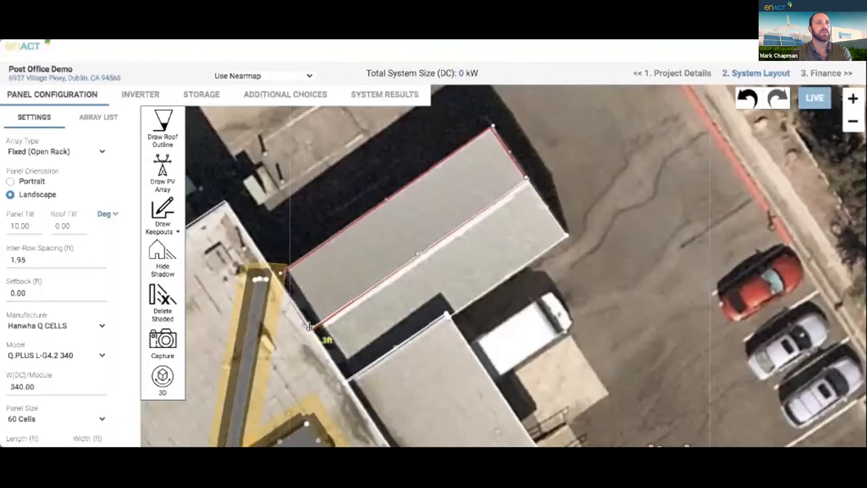
pyautogui.click(309, 326)
# Define the far slope as a tilted roof with a 21 degree tilt and a 12 ft height
pyautogui.click(237, 200)
pyautogui.click(239, 208)
pyautogui.click(266, 202)
pyautogui.write('21')
pyautogui.click(326, 203)
pyautogui.write('12.00')
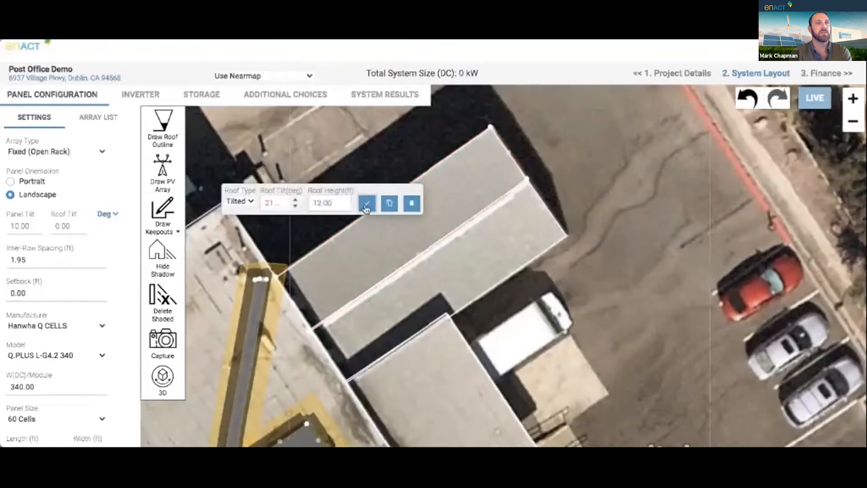
pyautogui.click(366, 204)
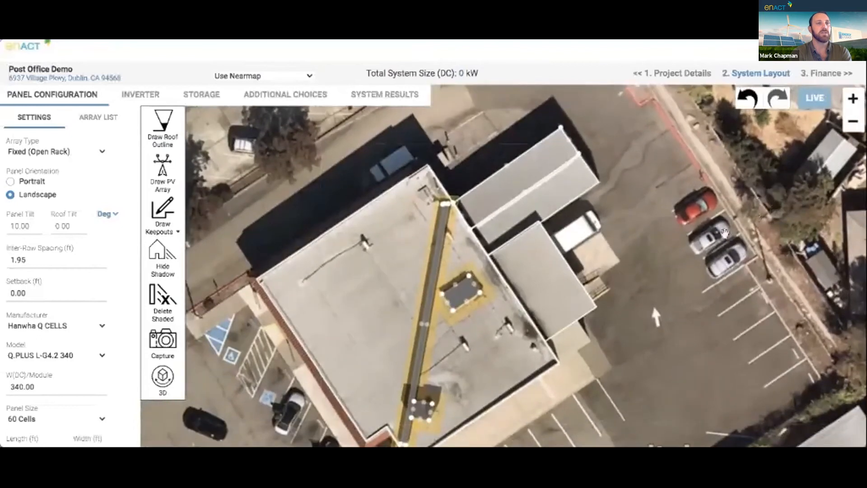
# Inspect the modelled roofs, parapets and keepouts from several angles in 3D, and return to the 2D layout
pyautogui.click(852, 121)
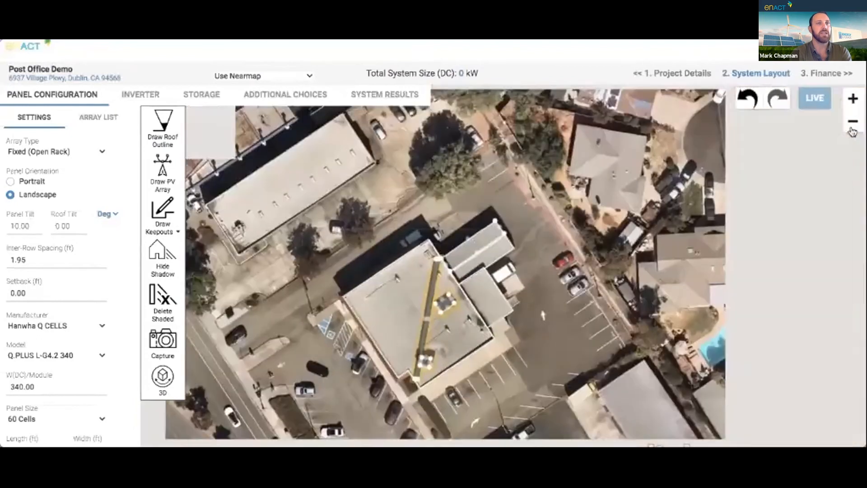
pyautogui.click(162, 379)
pyautogui.moveTo(365, 348); pyautogui.dragTo(564, 289)
pyautogui.scroll(5, 492, 298)
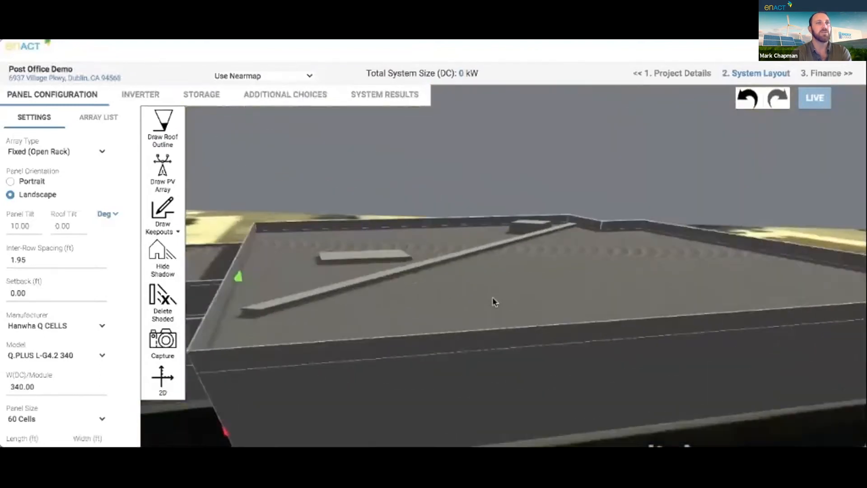
pyautogui.moveTo(440, 257); pyautogui.dragTo(708, 314)
pyautogui.scroll(-3, 708, 314)
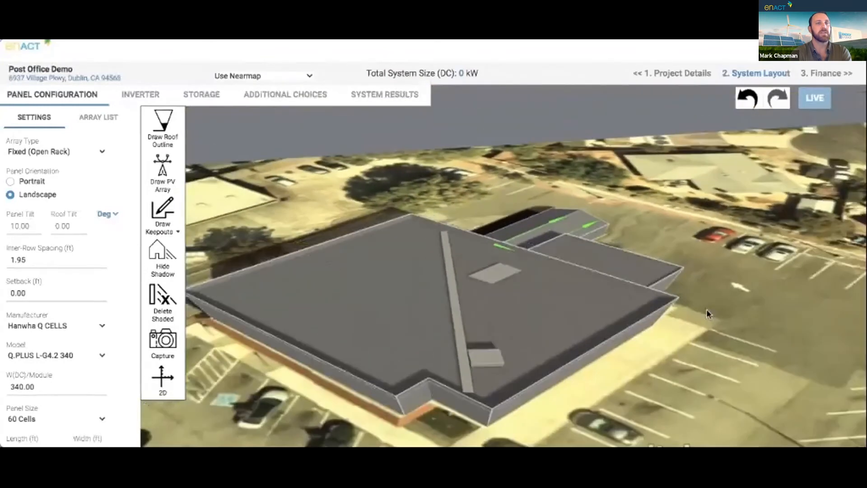
pyautogui.click(161, 379)
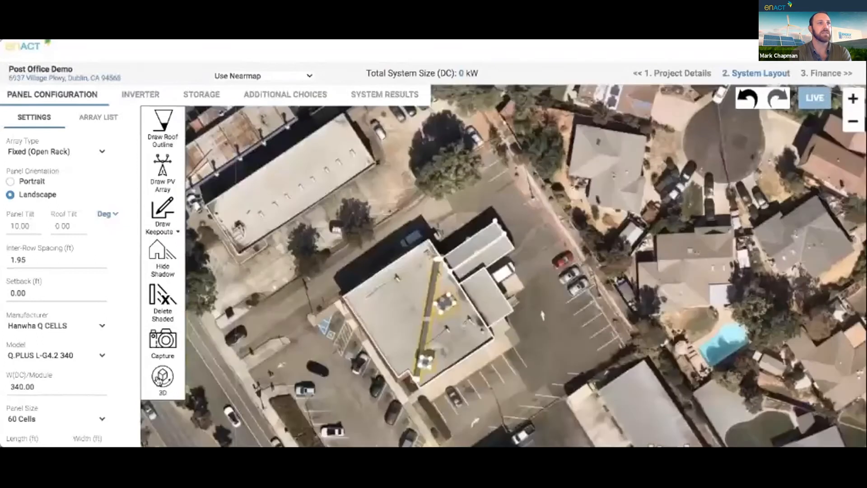
# Draw a PV array along the main building's flat roof edges, following the notch at its lower corner
pyautogui.click(854, 100)
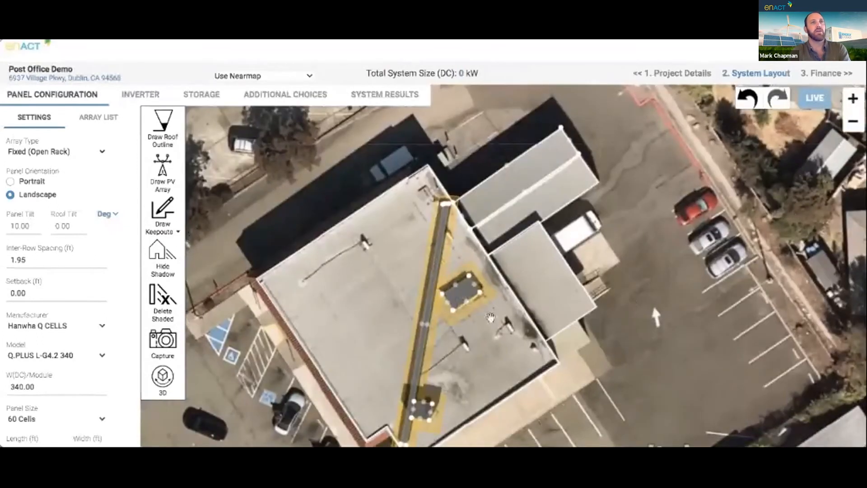
pyautogui.click(164, 181)
pyautogui.click(427, 167)
pyautogui.click(556, 362)
pyautogui.click(414, 456)
pyautogui.click(387, 425)
pyautogui.click(367, 439)
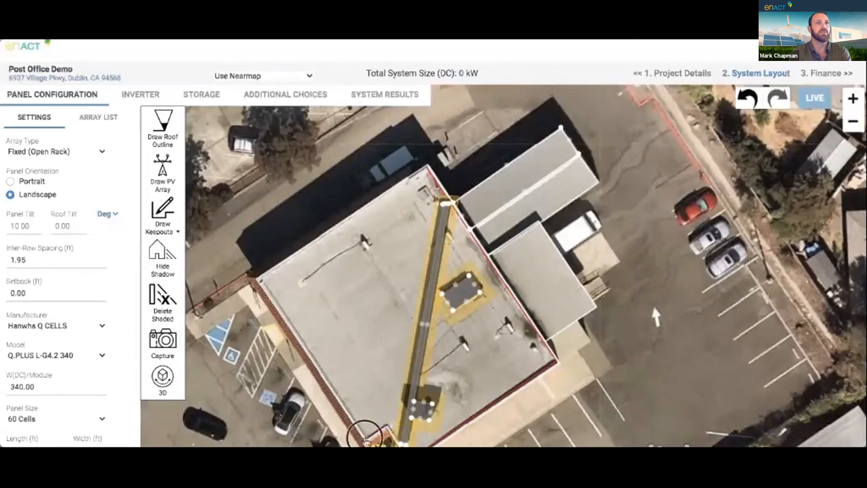
pyautogui.click(256, 274)
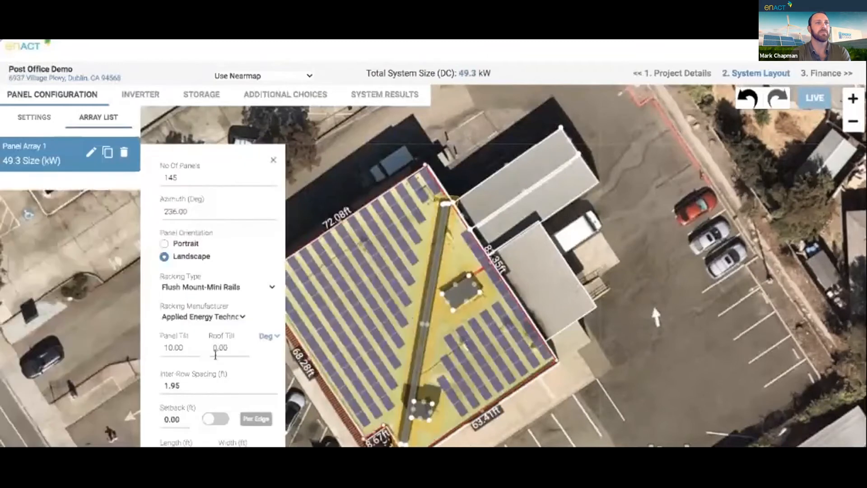
# Set the main roof array's setback to 4 ft and enable per-edge setbacks
pyautogui.doubleClick(183, 421)
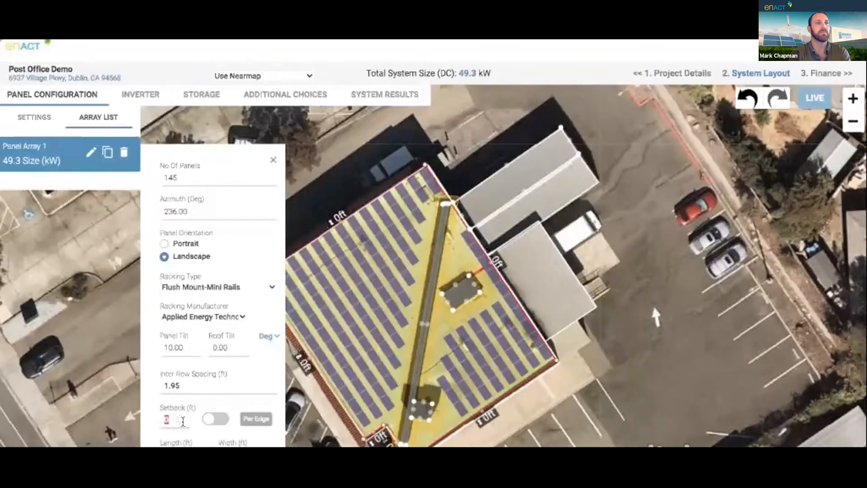
pyautogui.click(212, 419)
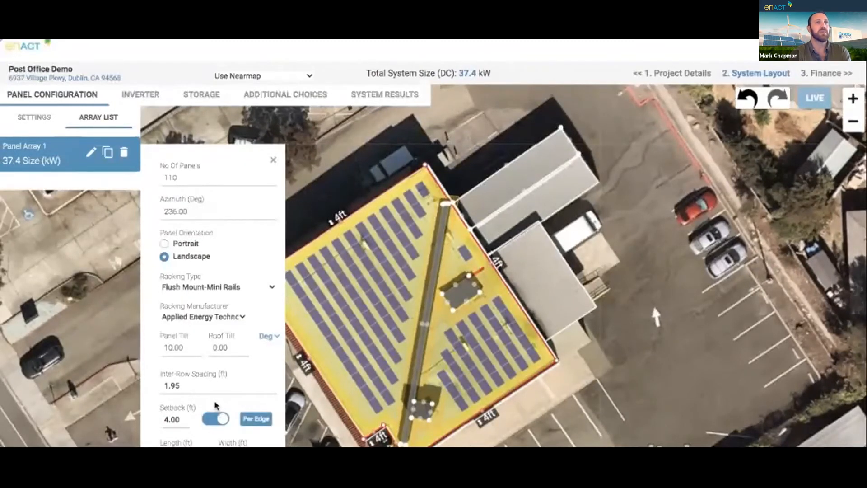
pyautogui.click(273, 160)
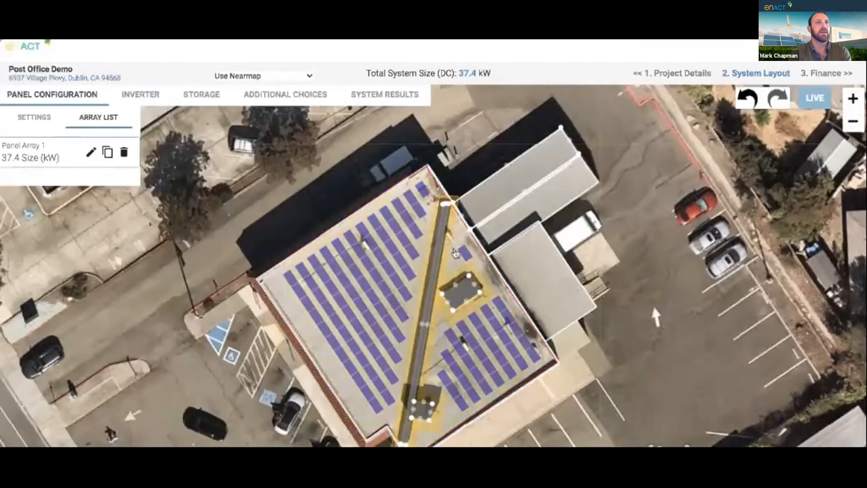
# Remove the two isolated panels from the main roof array, one near the roof's upper corner and one by the large keepout
pyautogui.click(467, 255)
pyautogui.click(425, 192)
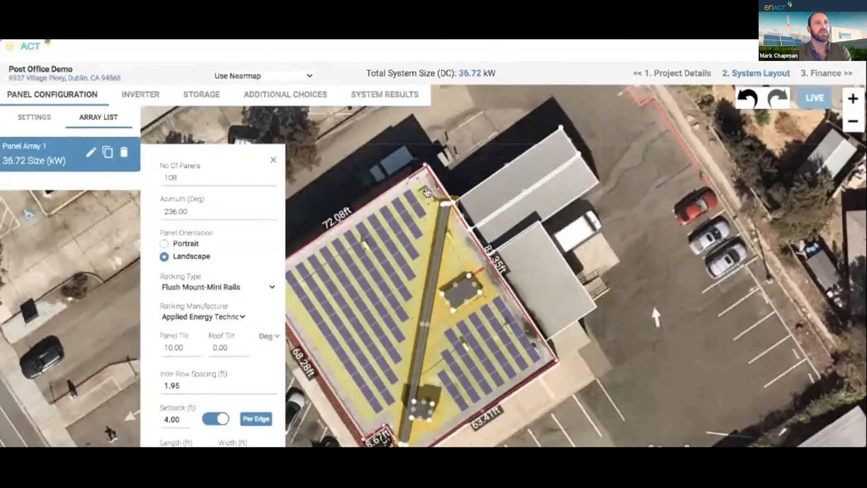
pyautogui.click(272, 160)
# Configure the next array as Fixed (Roof Mount) with a panel tilt of 0 and a roof tilt of 21 degrees
pyautogui.click(852, 98)
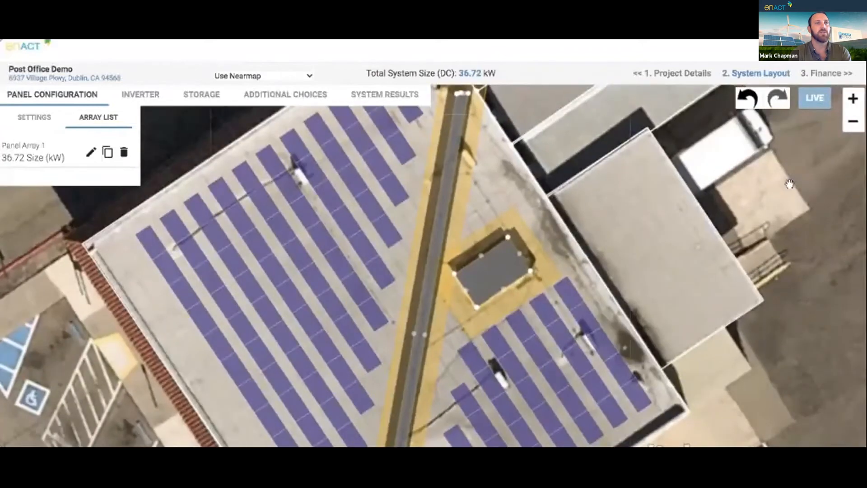
pyautogui.click(782, 248)
pyautogui.moveTo(782, 247); pyautogui.dragTo(680, 428)
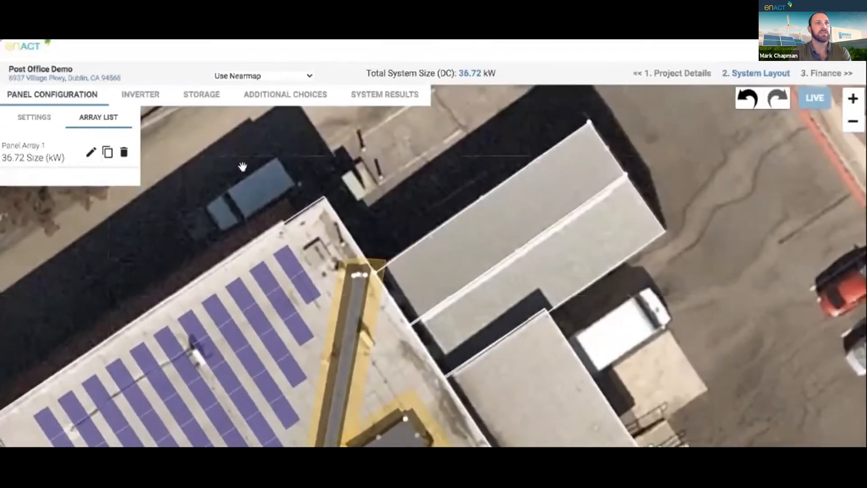
pyautogui.click(24, 118)
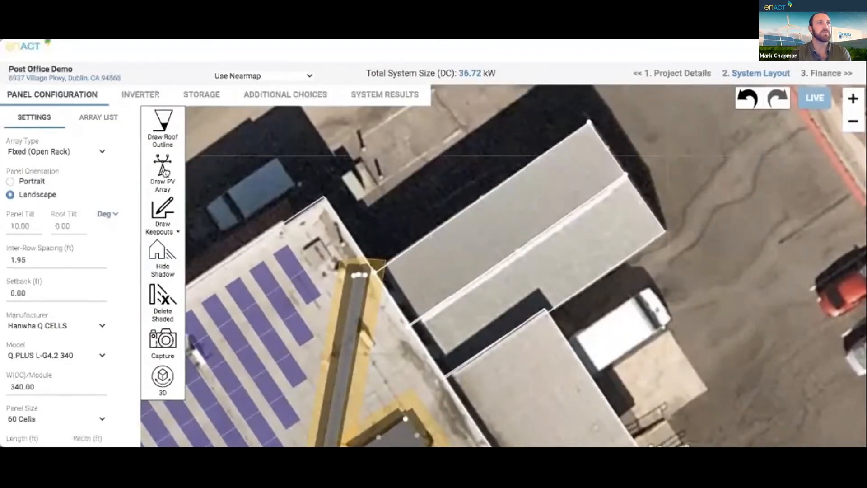
pyautogui.doubleClick(19, 225)
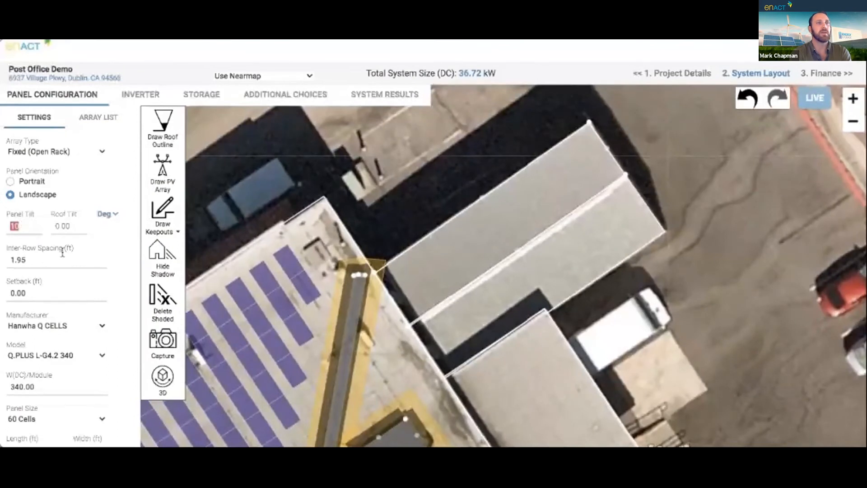
pyautogui.write('0')
pyautogui.press('Tab')
pyautogui.write('21')
pyautogui.click(62, 151)
pyautogui.click(54, 162)
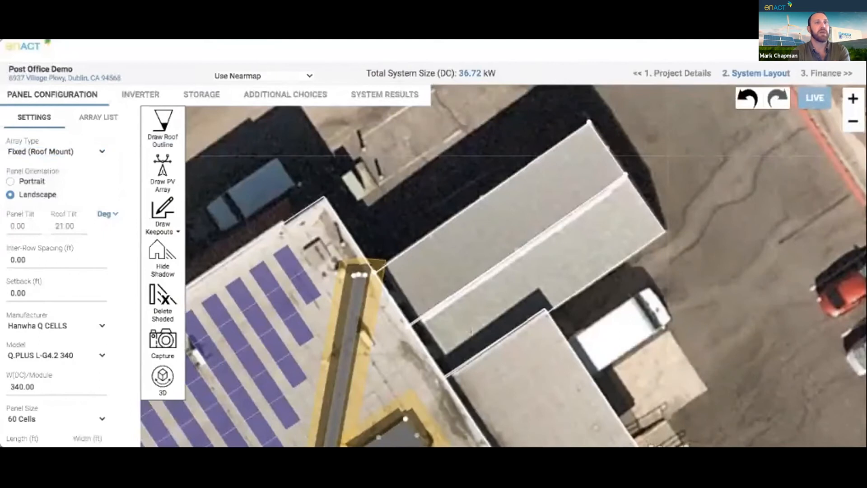
pyautogui.click(408, 325)
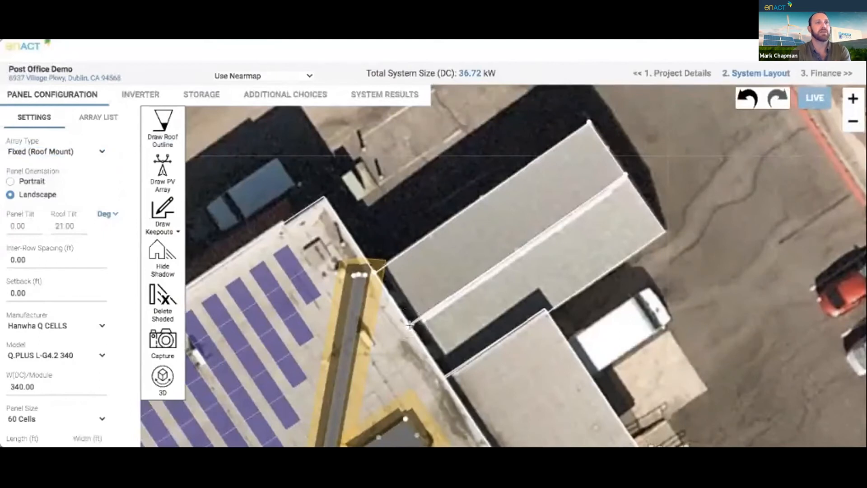
pyautogui.click(625, 173)
pyautogui.click(589, 122)
pyautogui.click(376, 274)
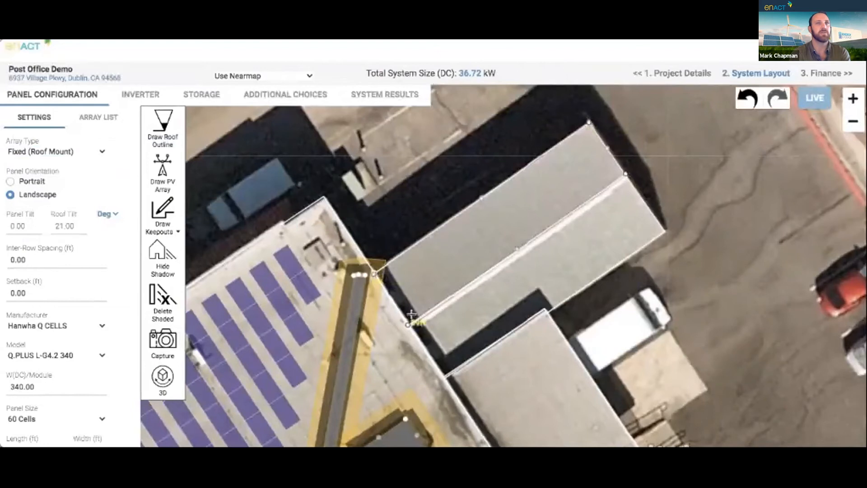
pyautogui.click(409, 325)
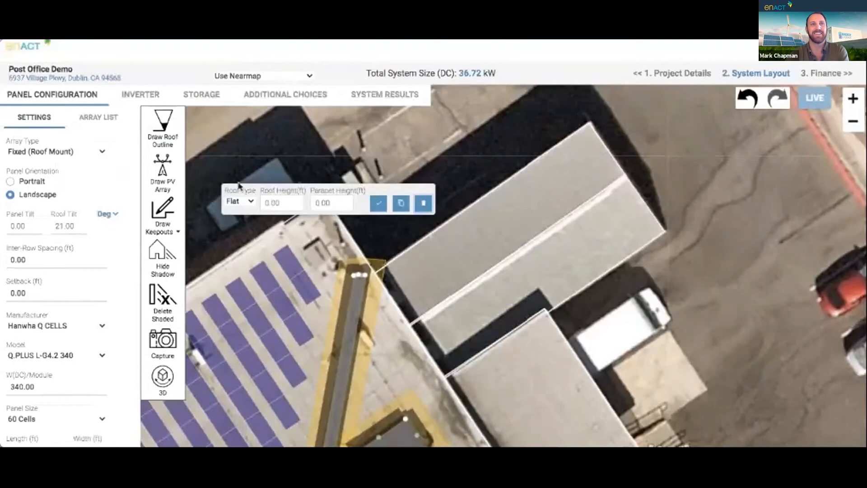
pyautogui.click(380, 207)
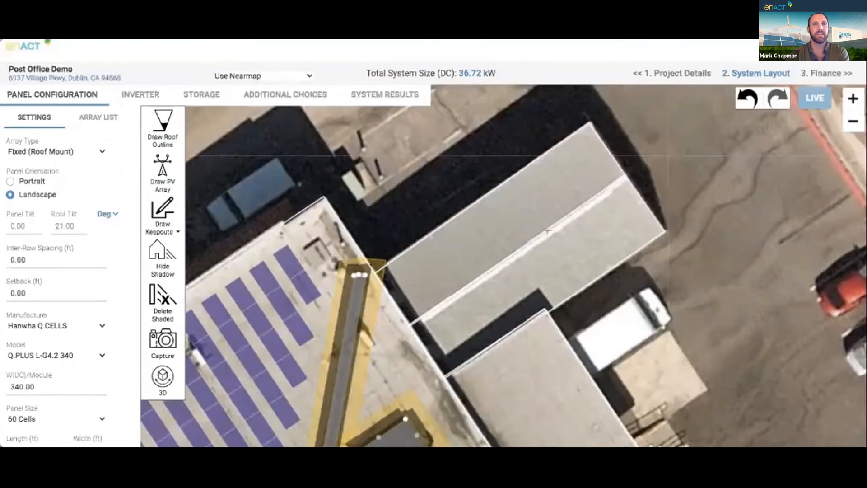
# Draw a PV array on the gabled building's far slope, from the ridge line to the outer eave
pyautogui.click(623, 177)
pyautogui.click(591, 122)
pyautogui.click(376, 273)
pyautogui.click(409, 321)
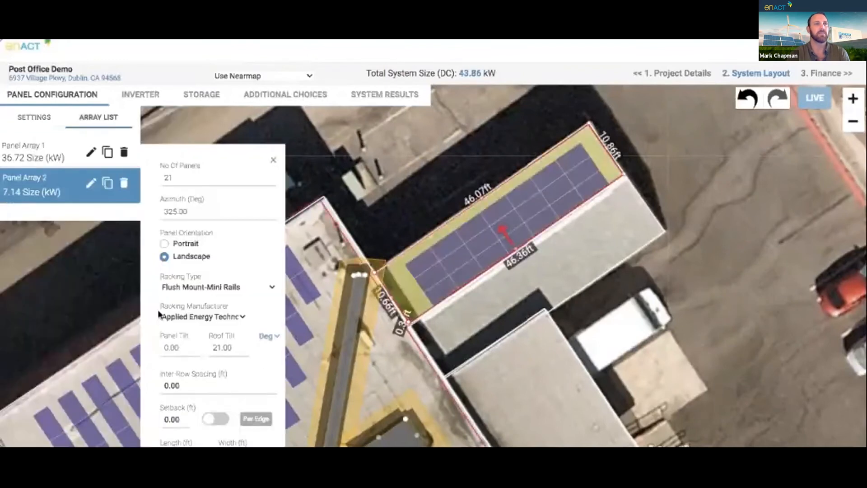
# Switch the far slope array to portrait panels and remove the single panel beside the main roof and the pair at the opposite end
pyautogui.click(164, 245)
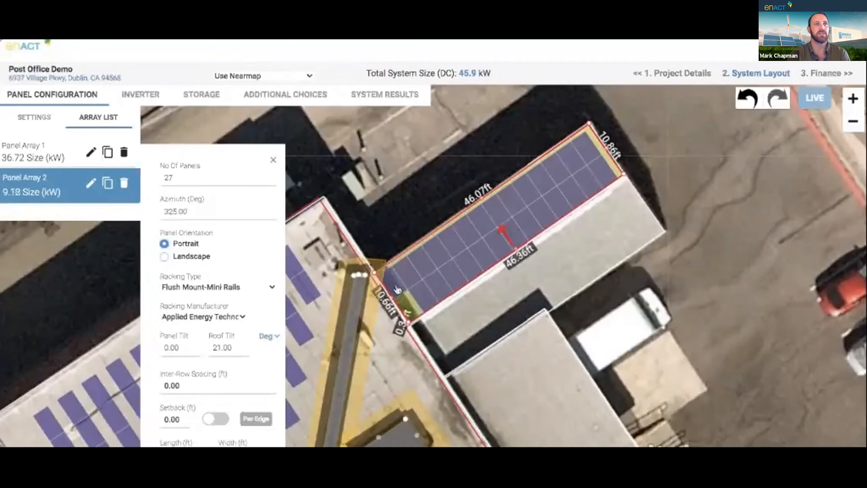
pyautogui.click(589, 152)
pyautogui.click(602, 171)
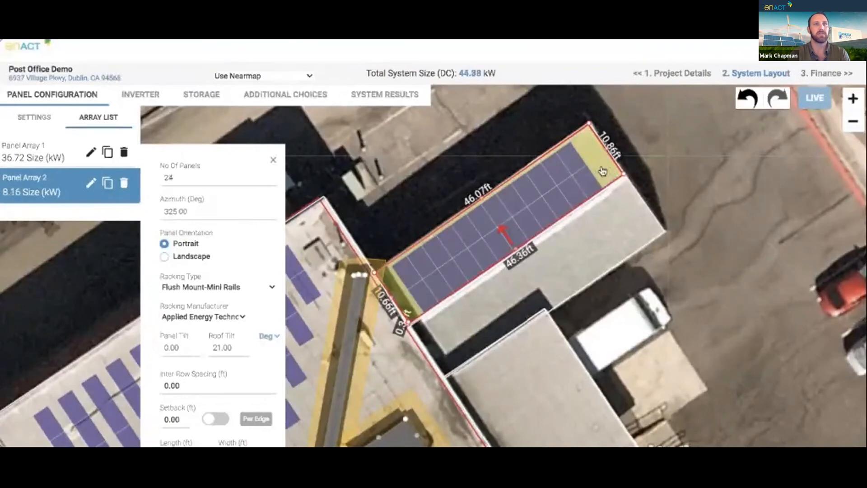
# Enable per-edge setbacks for the far slope array and set a 3 ft setback along the ridge edge
pyautogui.click(215, 418)
pyautogui.click(522, 261)
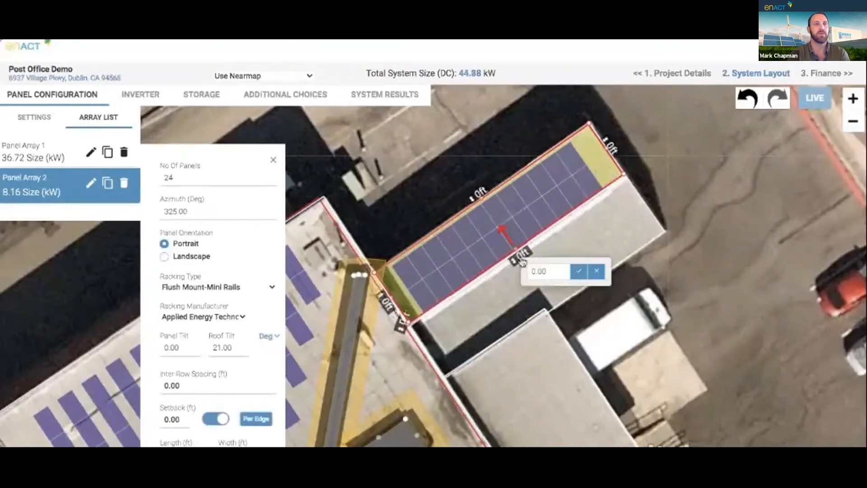
pyautogui.write('3')
pyautogui.click(579, 271)
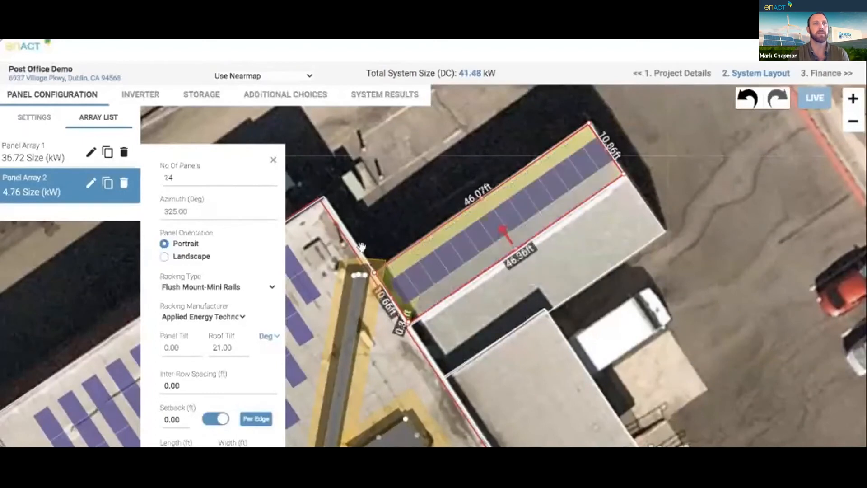
pyautogui.click(274, 162)
# Examine the panel rows, keepouts and parapets of both arrays from several angles in 3D, and return to the 2D layout
pyautogui.click(852, 121)
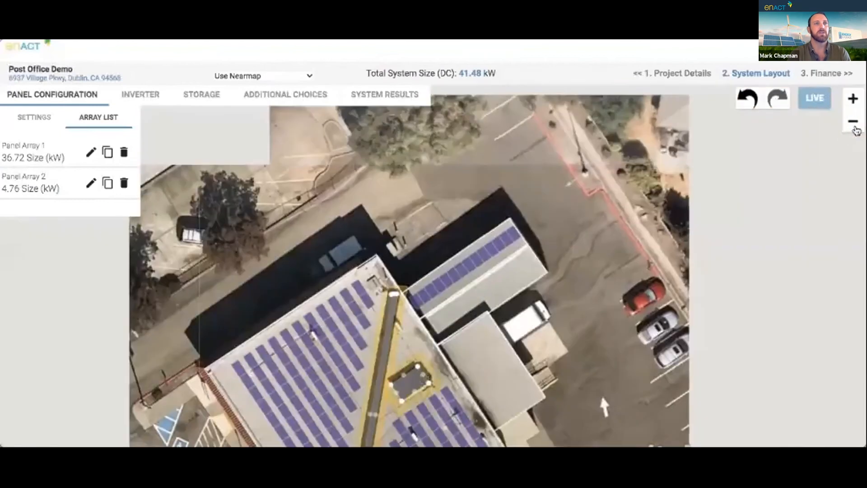
pyautogui.click(852, 121)
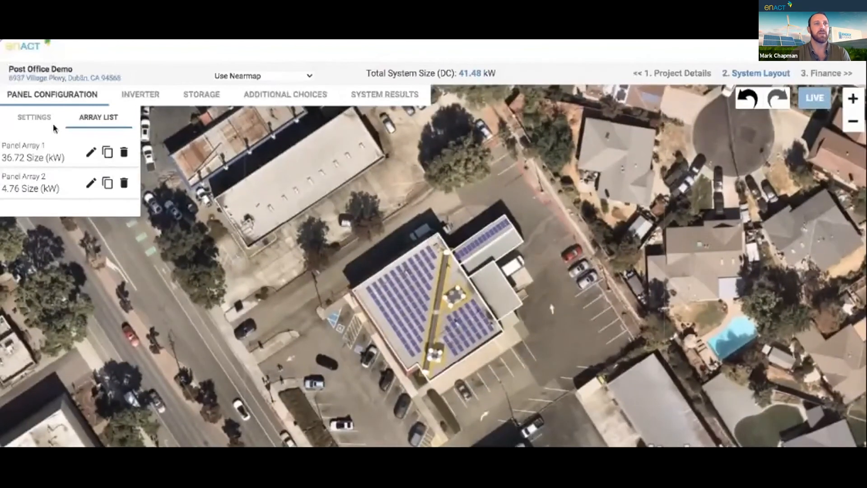
pyautogui.click(35, 125)
pyautogui.click(163, 384)
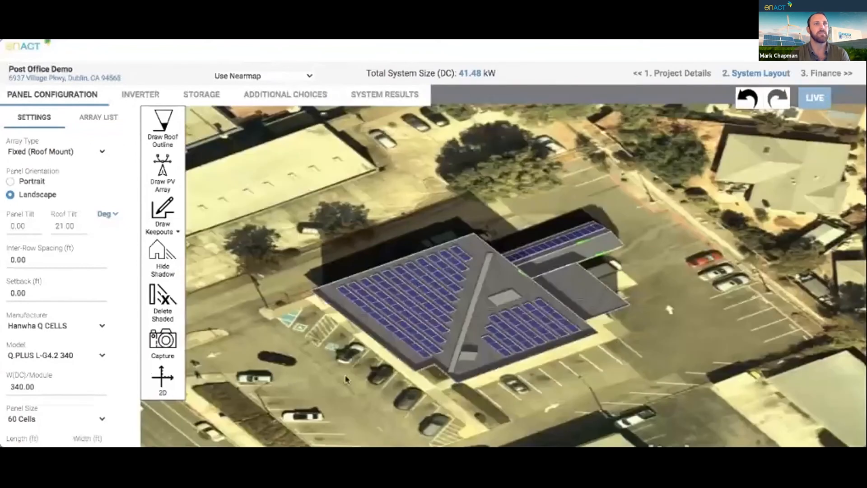
pyautogui.moveTo(412, 389); pyautogui.dragTo(412, 320)
pyautogui.scroll(10, 480, 305)
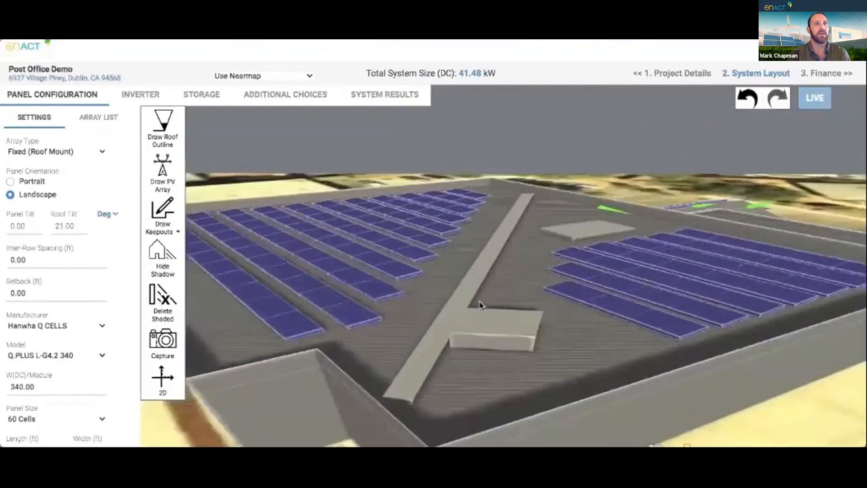
pyautogui.scroll(-10, 480, 304)
pyautogui.moveTo(715, 310); pyautogui.dragTo(510, 308)
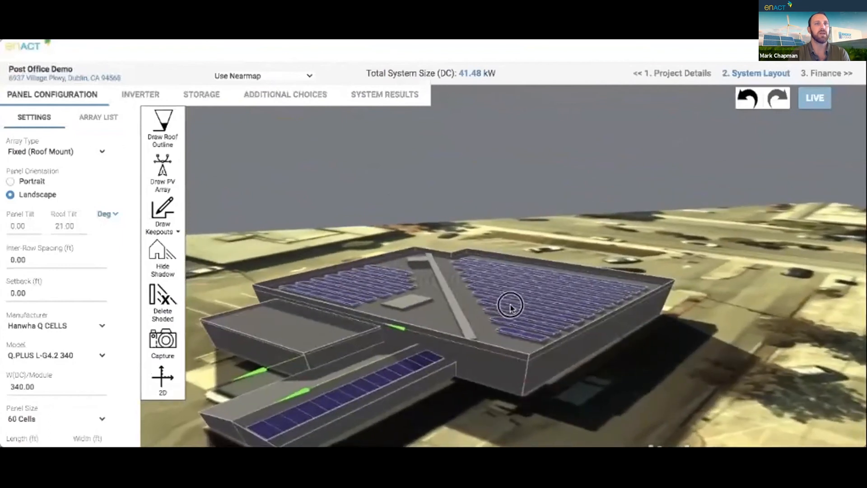
pyautogui.moveTo(700, 287); pyautogui.dragTo(675, 238)
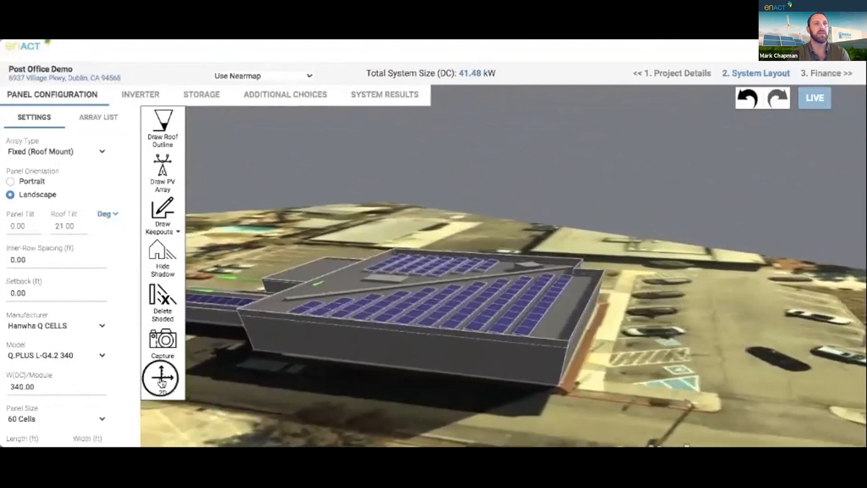
pyautogui.click(162, 380)
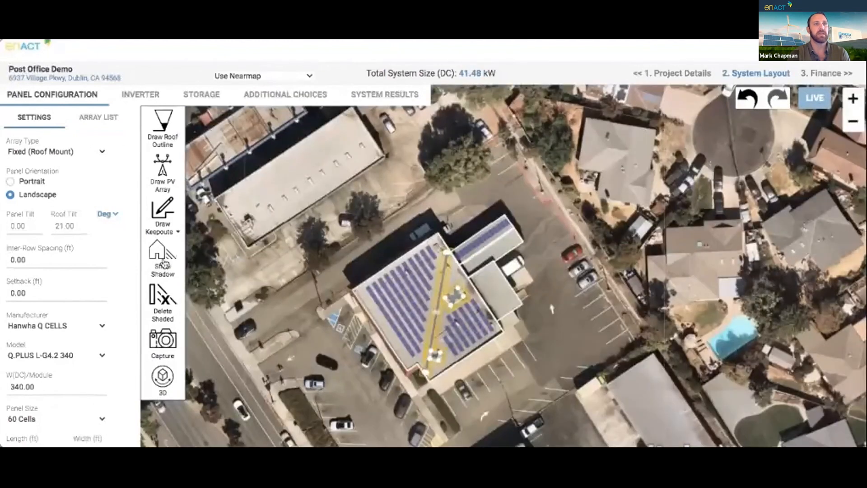